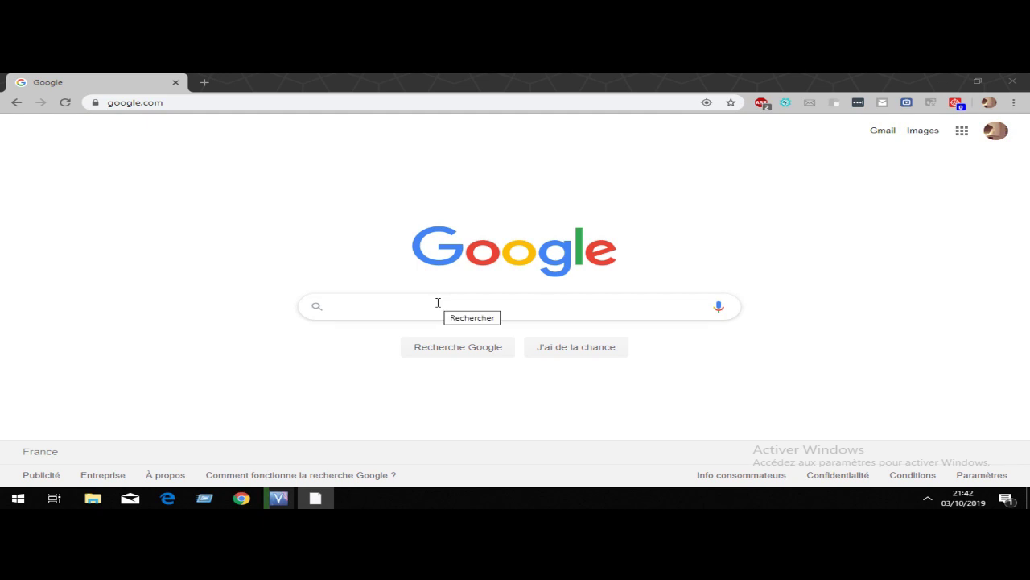
# Step: Search Google for 'azure portal' using the suggested query
pyautogui.click(440, 303)
pyautogui.write('azu')
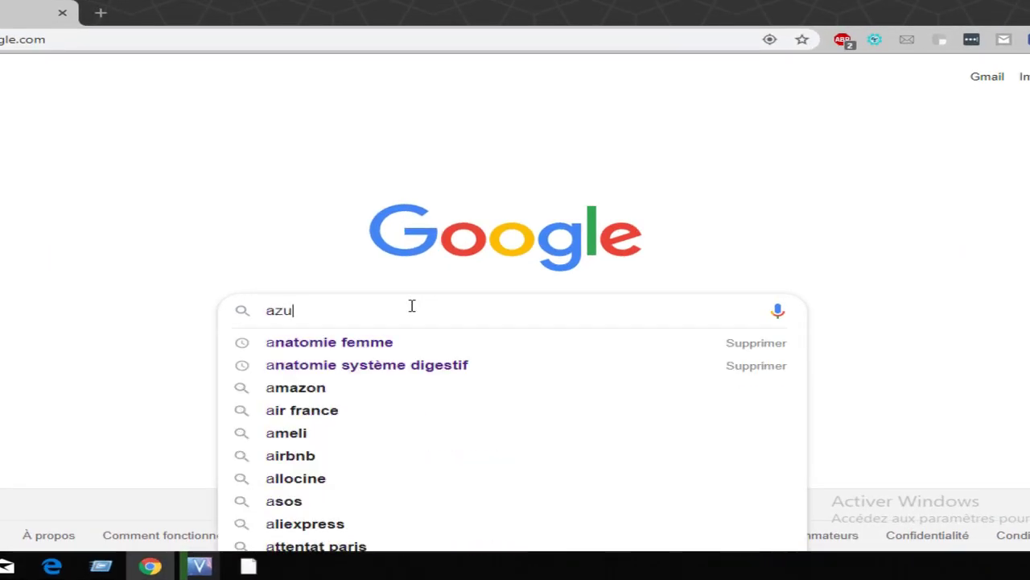
pyautogui.write('re p')
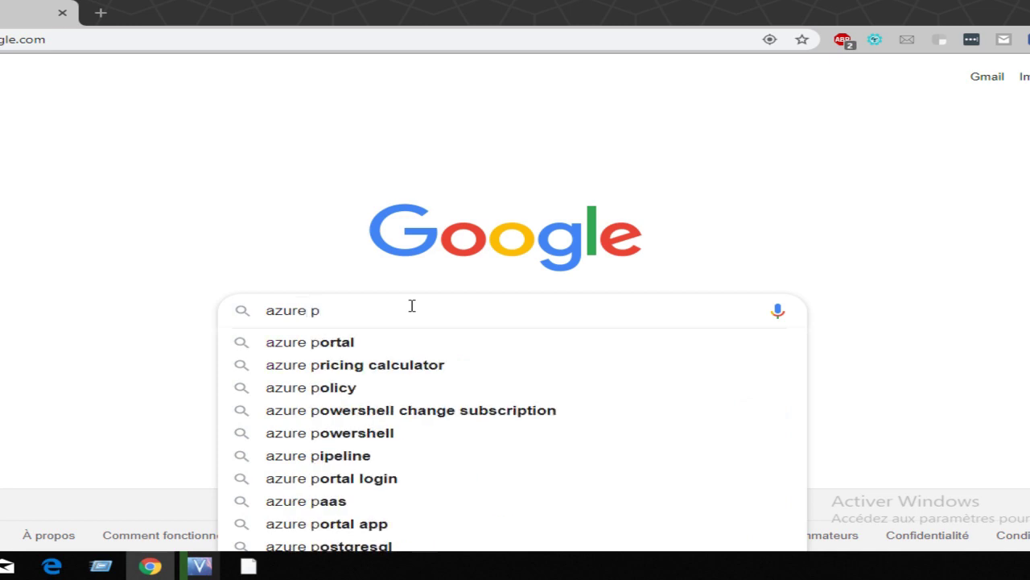
pyautogui.write('o')
pyautogui.press('Down')
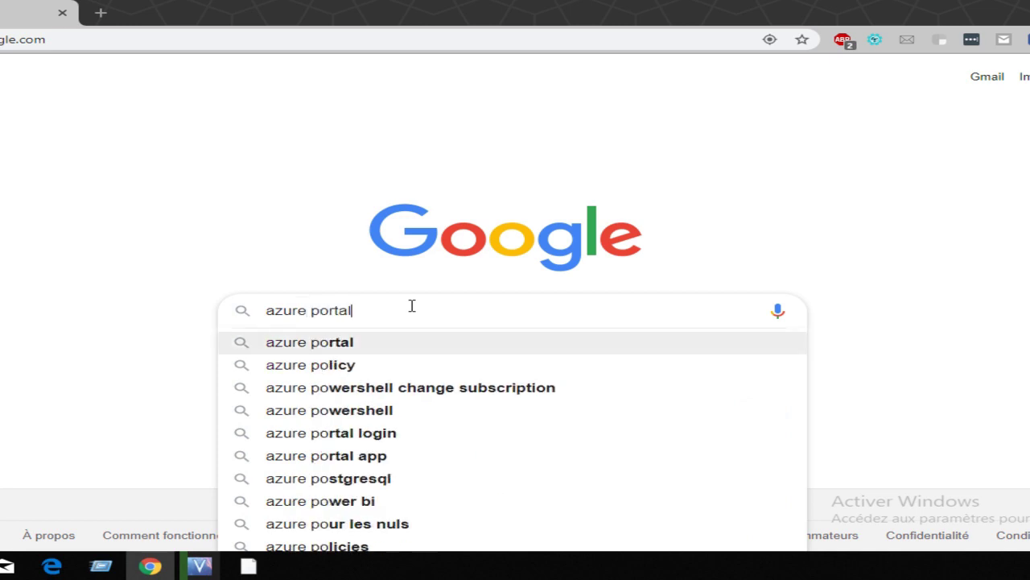
pyautogui.press('Return')
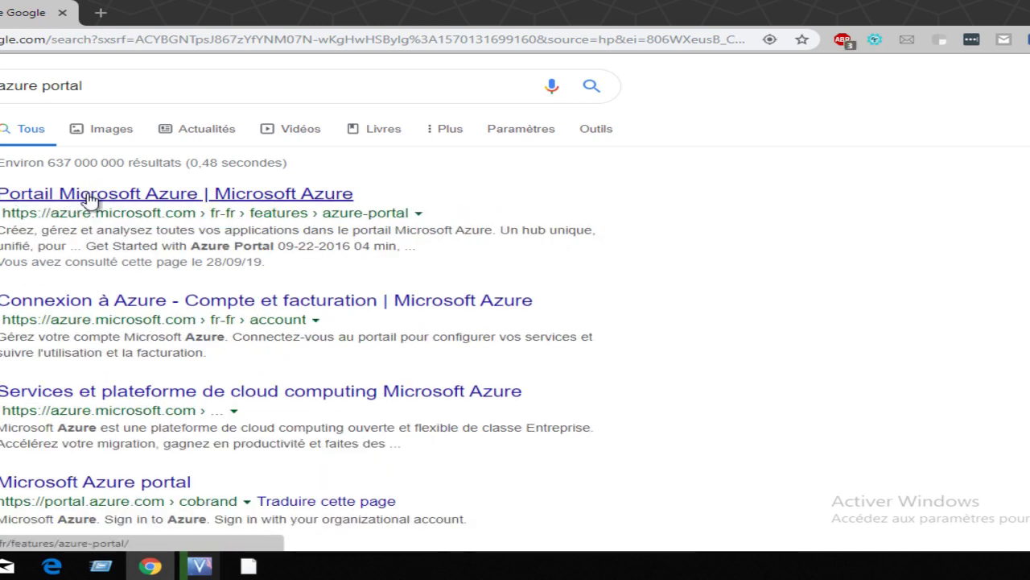
# Step: Open the Portail Microsoft Azure result and choose 'Démarrer gratuitement' for a free account
pyautogui.click(90, 197)
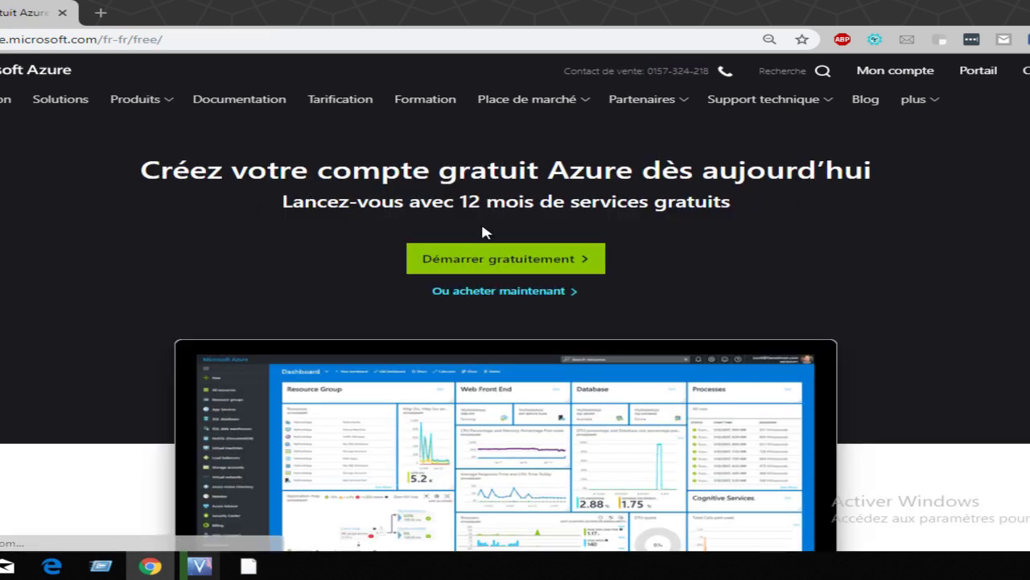
pyautogui.click(507, 260)
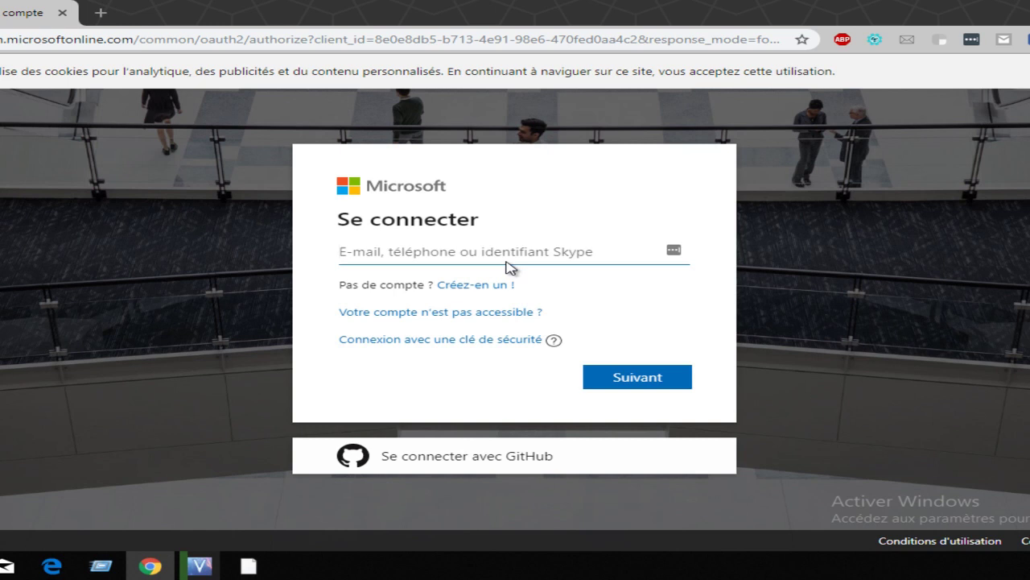
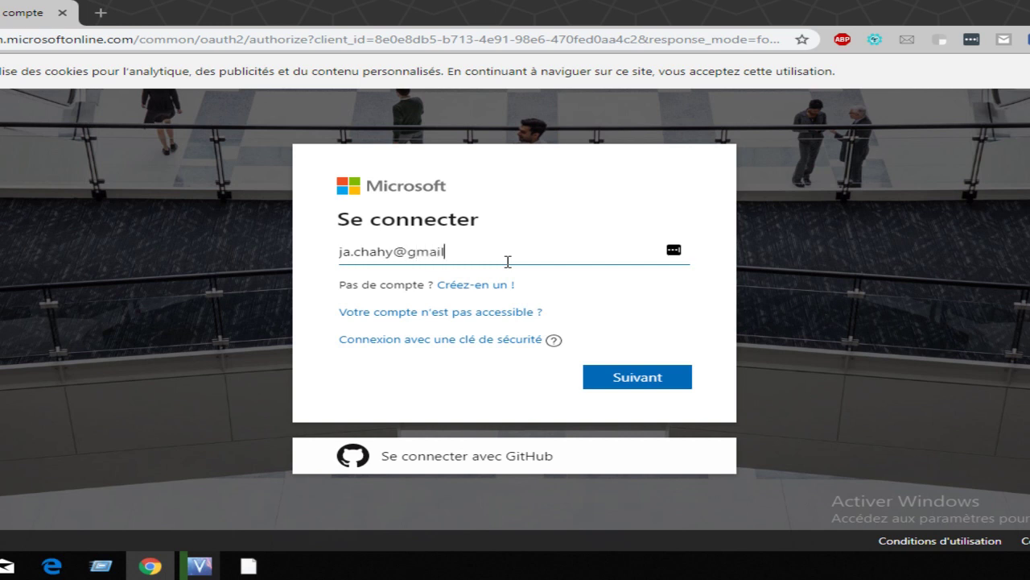
# Step: Sign in with the account e-mail and password, keeping the session signed in
pyautogui.press('Return')
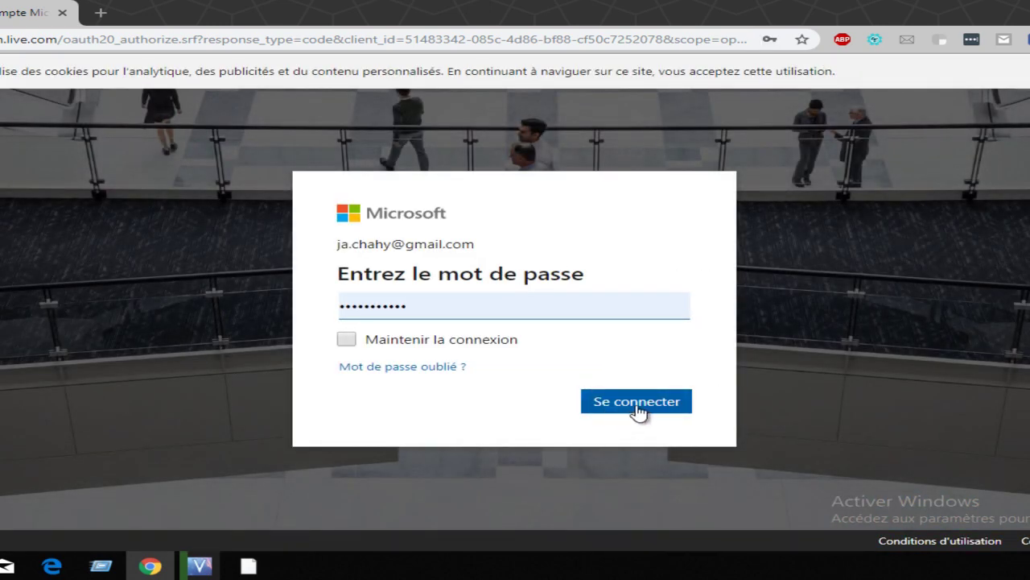
pyautogui.click(506, 342)
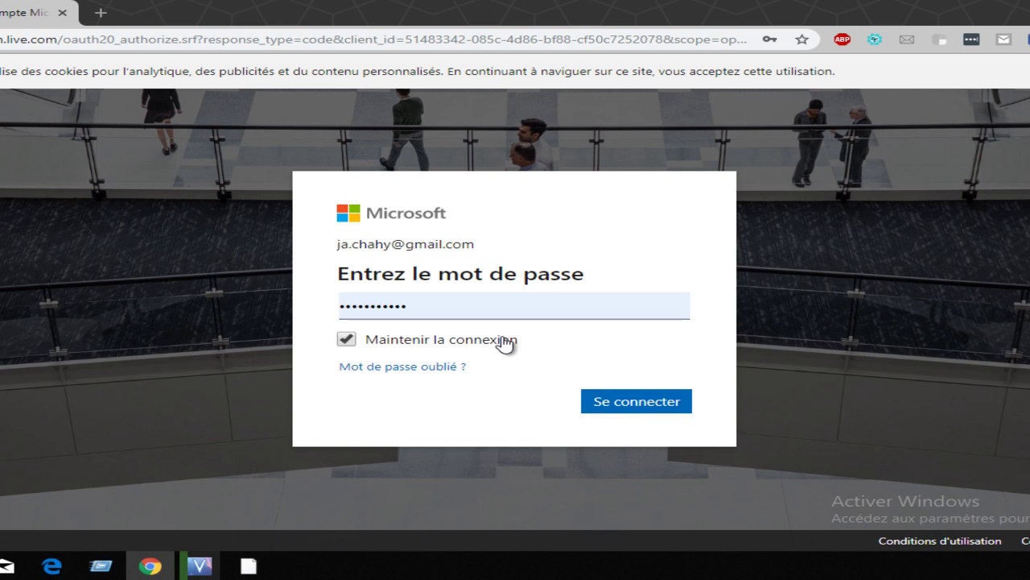
pyautogui.click(625, 408)
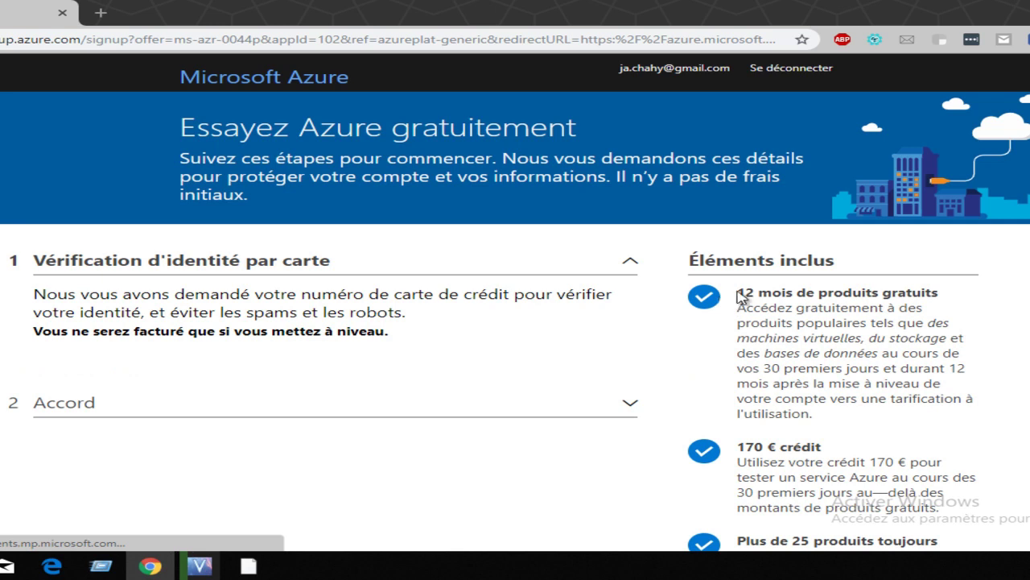
# Step: Highlight the free 12-month products and 170 € credit offers, then scroll down
pyautogui.moveTo(738, 292); pyautogui.dragTo(922, 295)
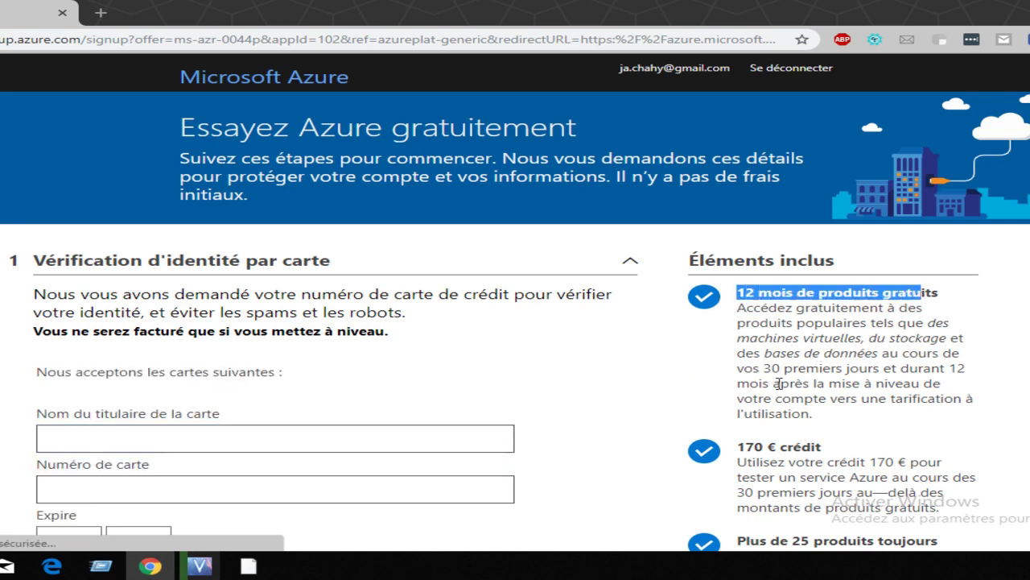
pyautogui.moveTo(736, 447); pyautogui.dragTo(802, 446)
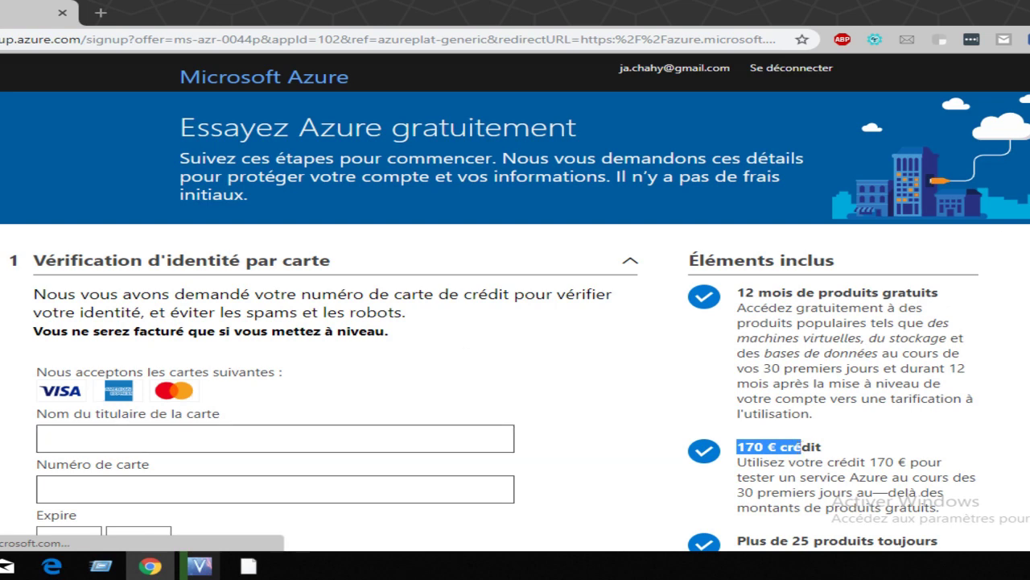
pyautogui.scroll(-2, 515, 302)
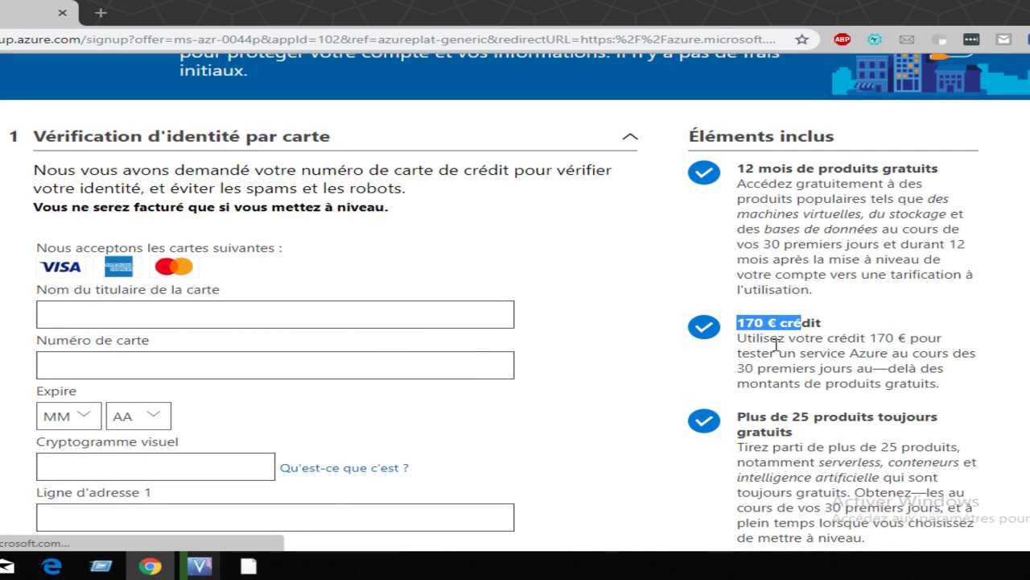
# Step: Leave the cardholder name field empty so it is flagged required, then scroll further down the form
pyautogui.click(200, 316)
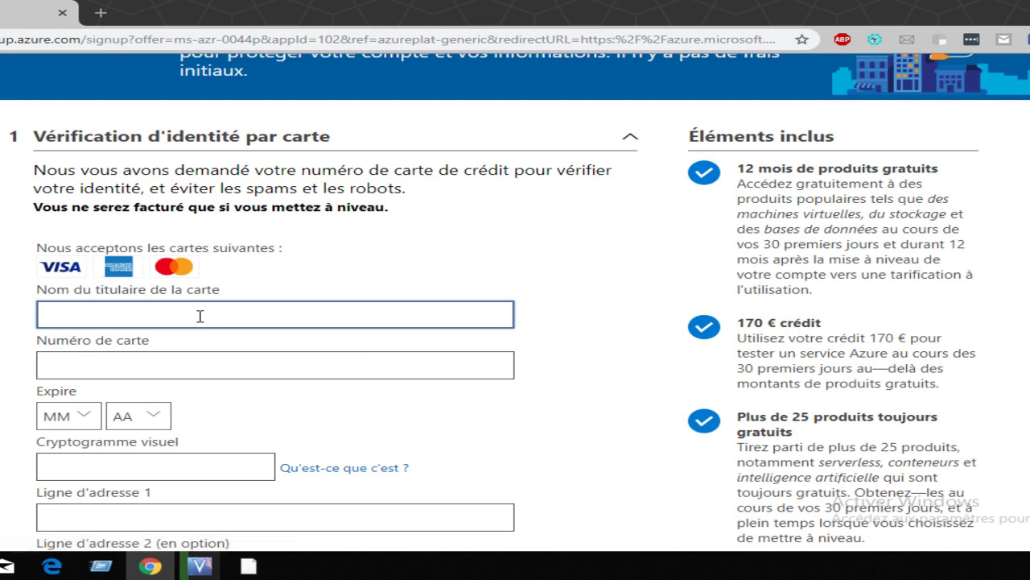
pyautogui.click(348, 269)
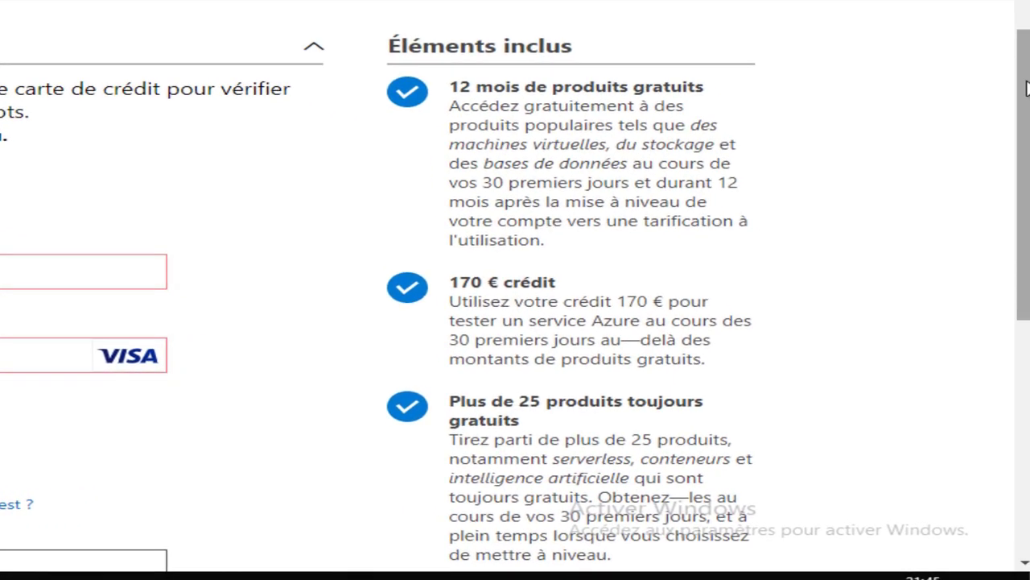
pyautogui.moveTo(1029, 177); pyautogui.dragTo(1023, 273)
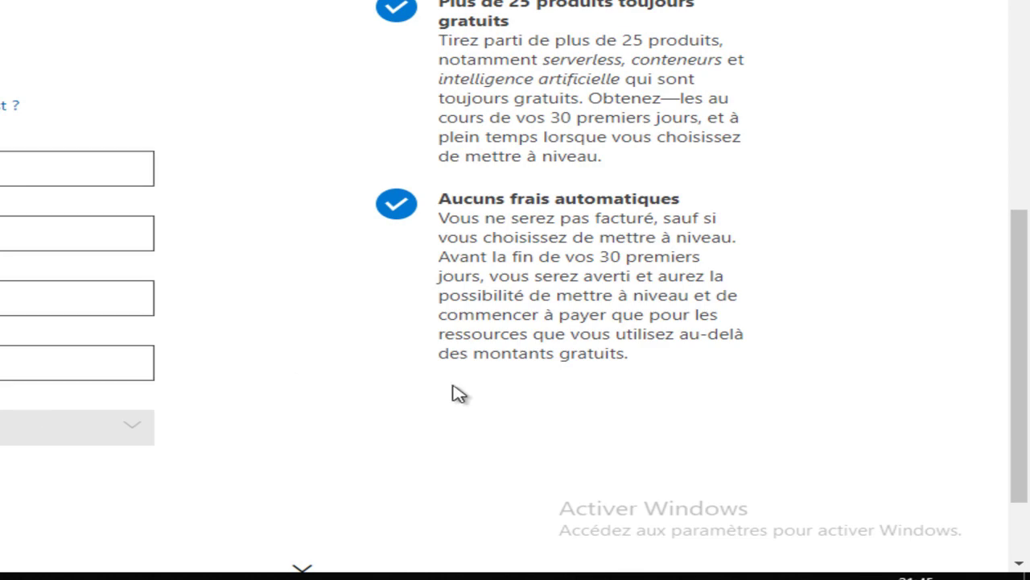
pyautogui.moveTo(1027, 348); pyautogui.dragTo(1028, 385)
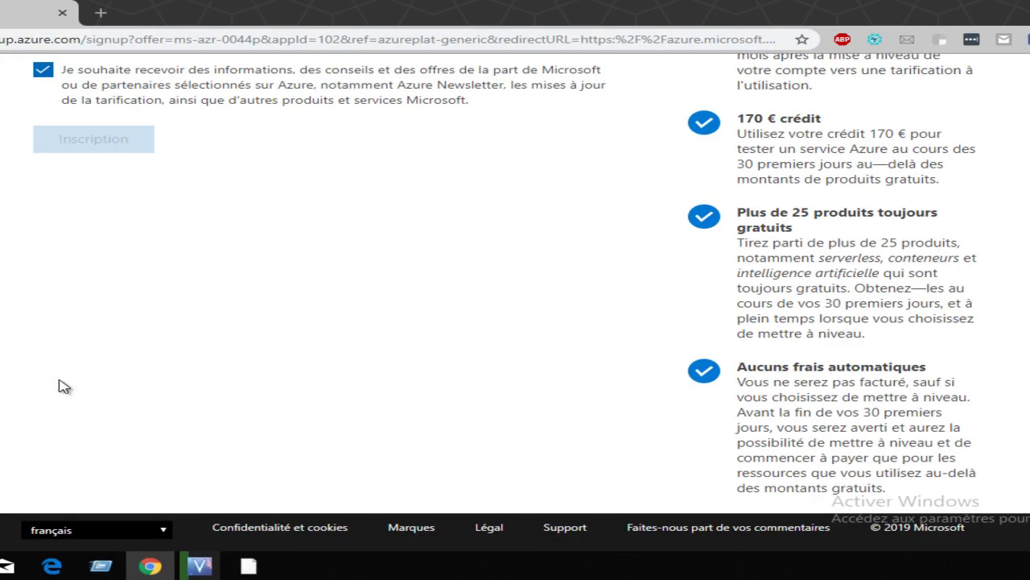
# Step: Scroll to the Accord section and submit the signup with Inscription
pyautogui.scroll(2, 1028, 216)
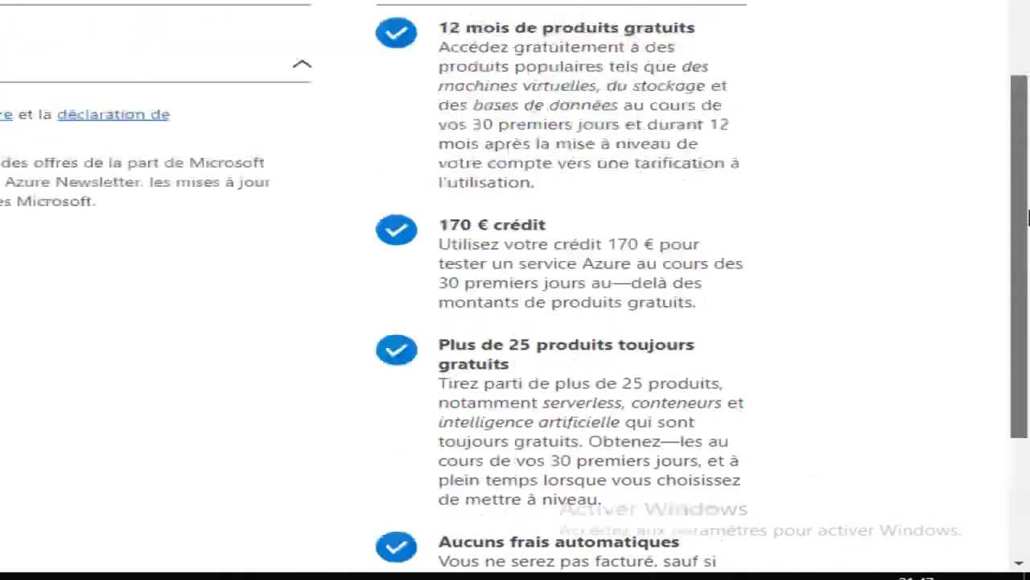
pyautogui.scroll(2, 1028, 216)
pyautogui.scroll(-1, 1028, 216)
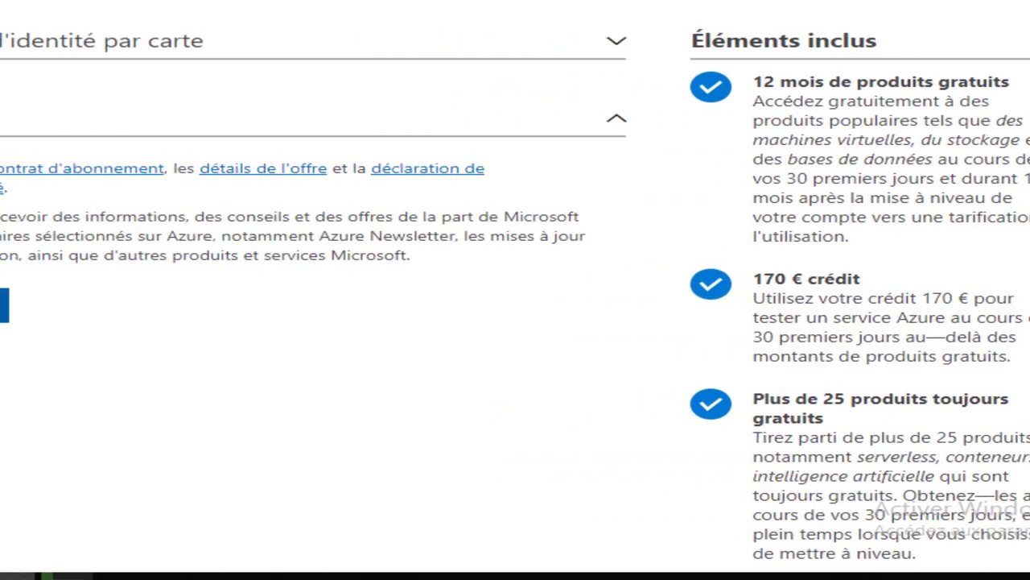
pyautogui.click(82, 306)
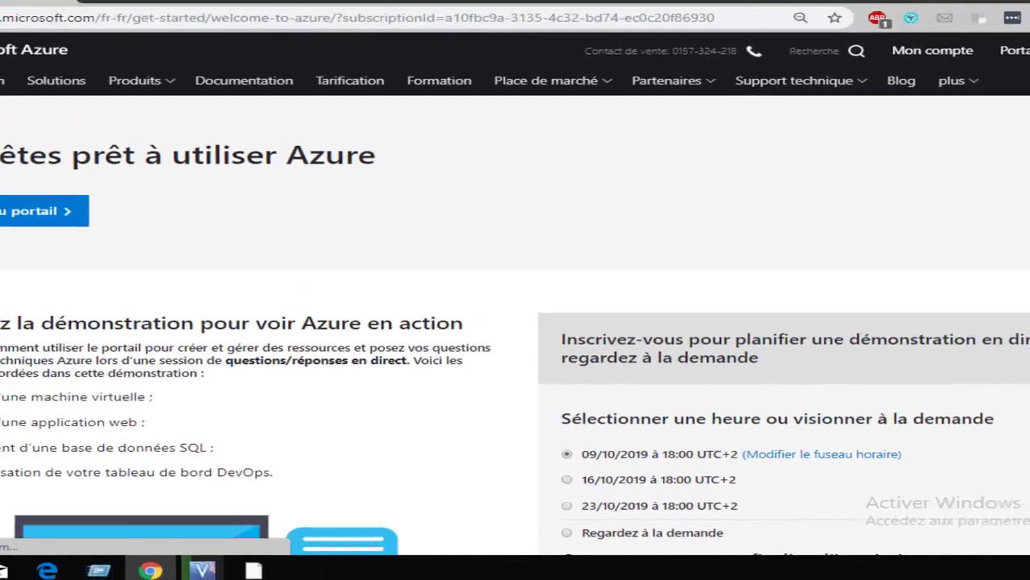
pyautogui.scroll(-3, 515, 322)
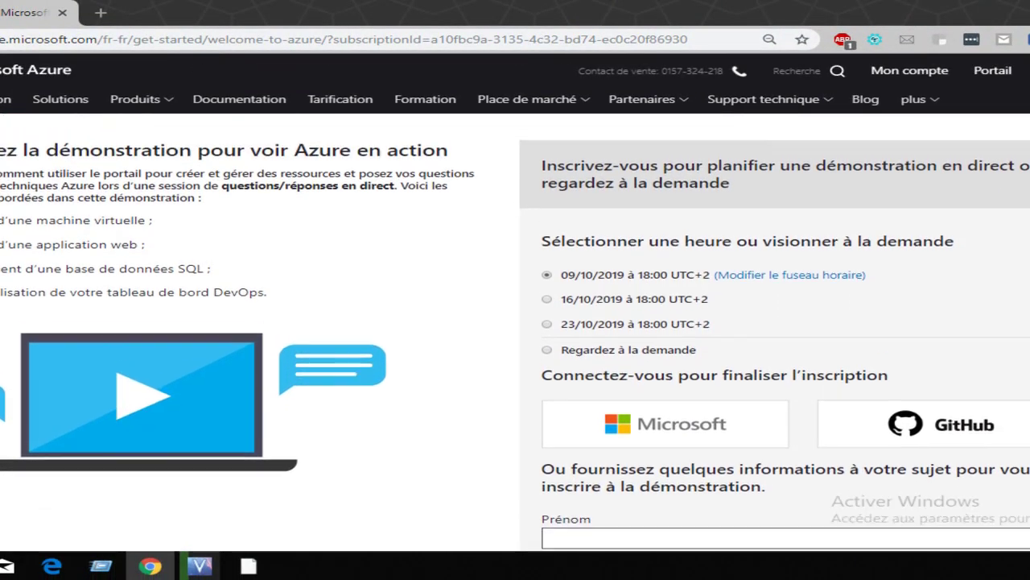
pyautogui.scroll(1, 515, 322)
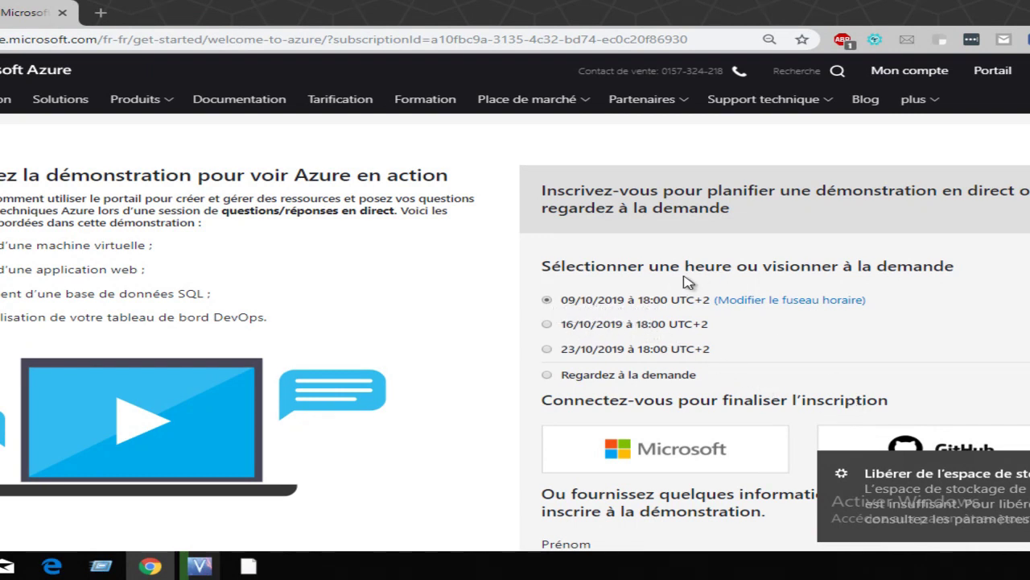
pyautogui.scroll(-3, 515, 322)
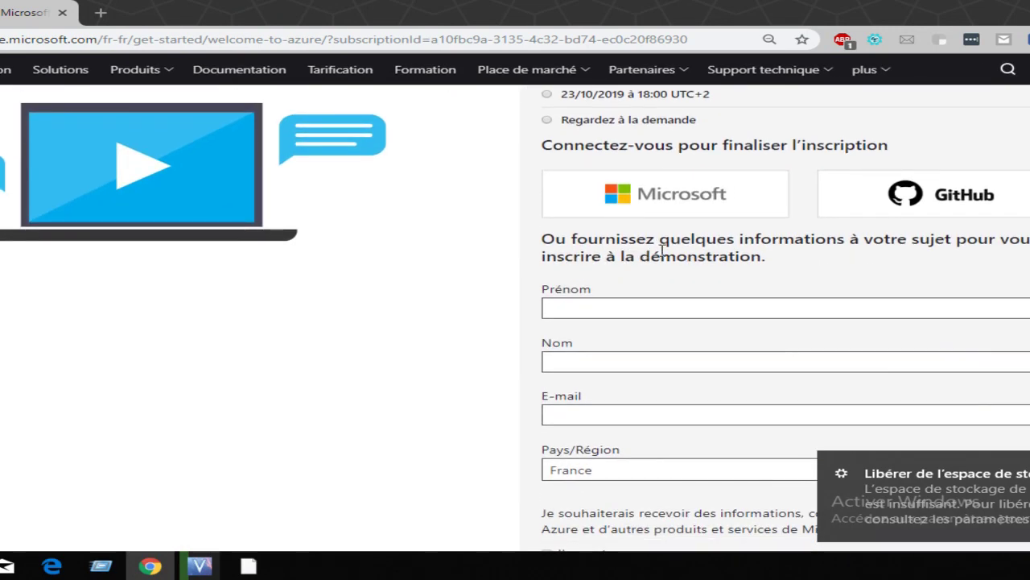
# Step: Fill the demo form with the user's name and e-mail, accept the terms, and send it
pyautogui.click(673, 312)
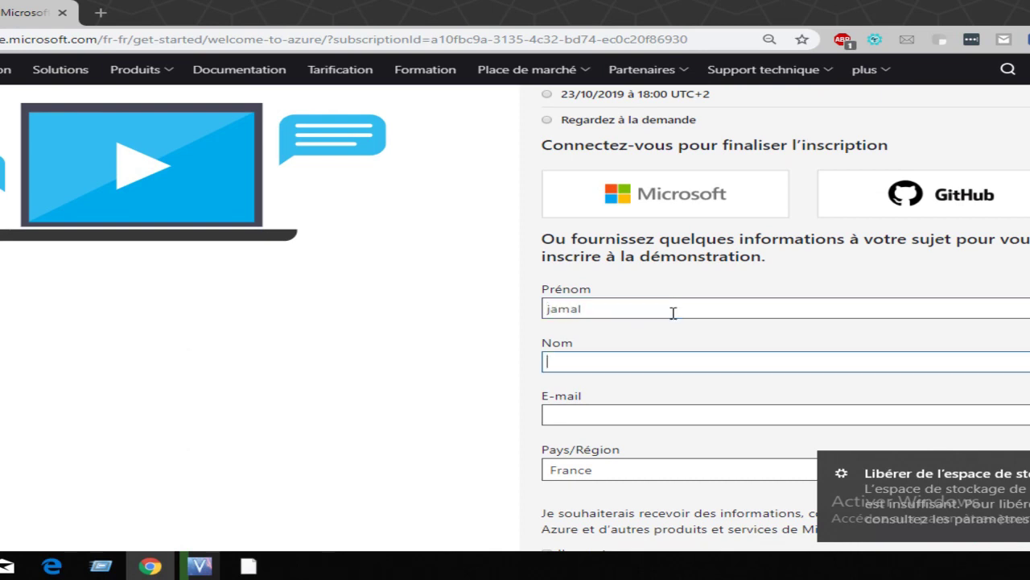
pyautogui.press('Tab')
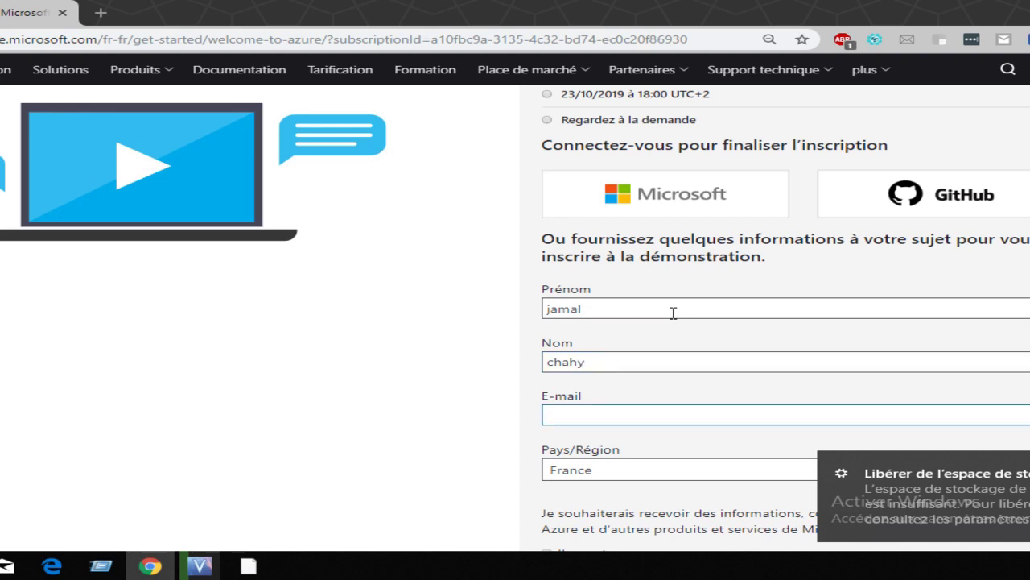
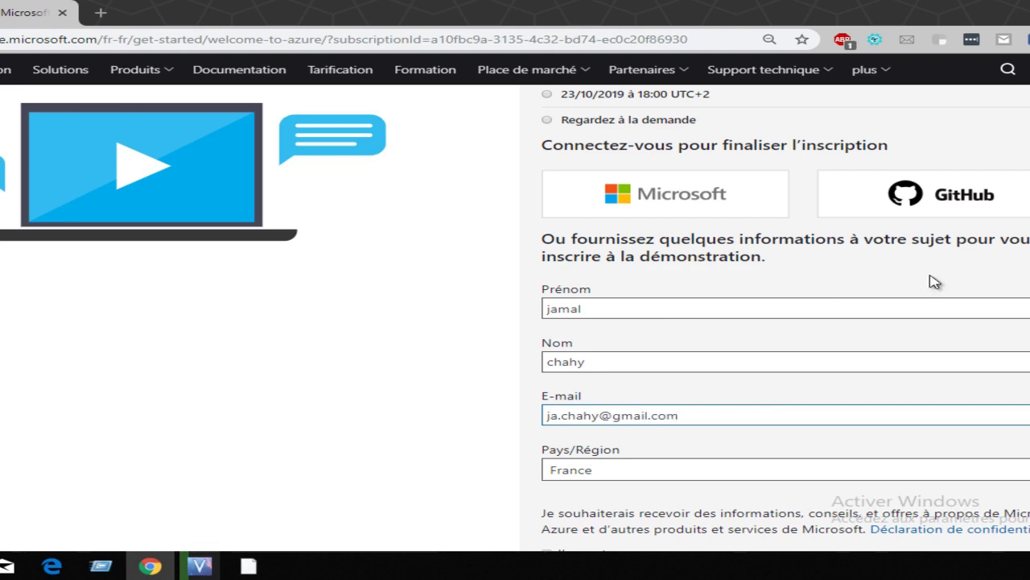
pyautogui.scroll(-4, 962, 290)
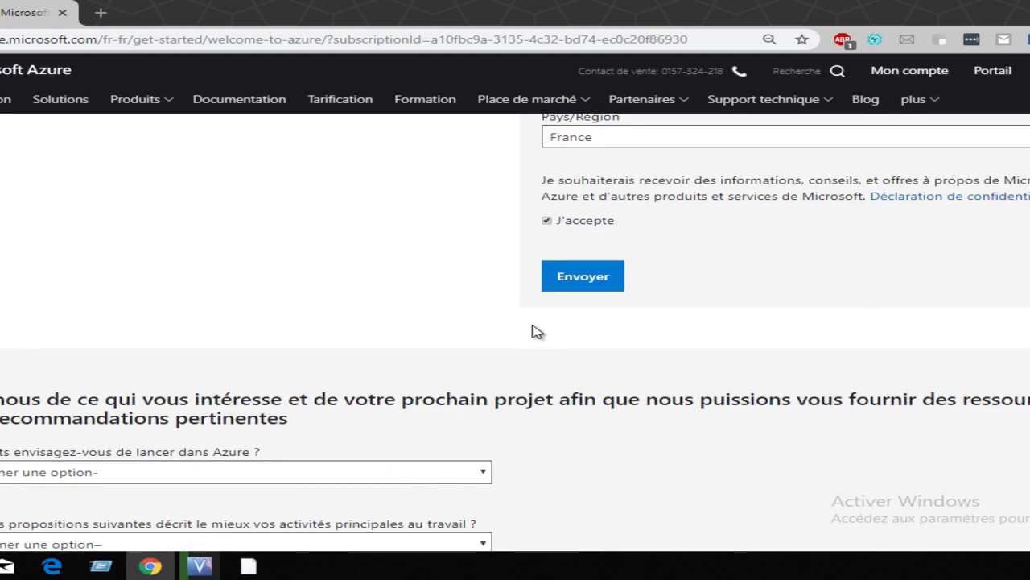
pyautogui.click(586, 275)
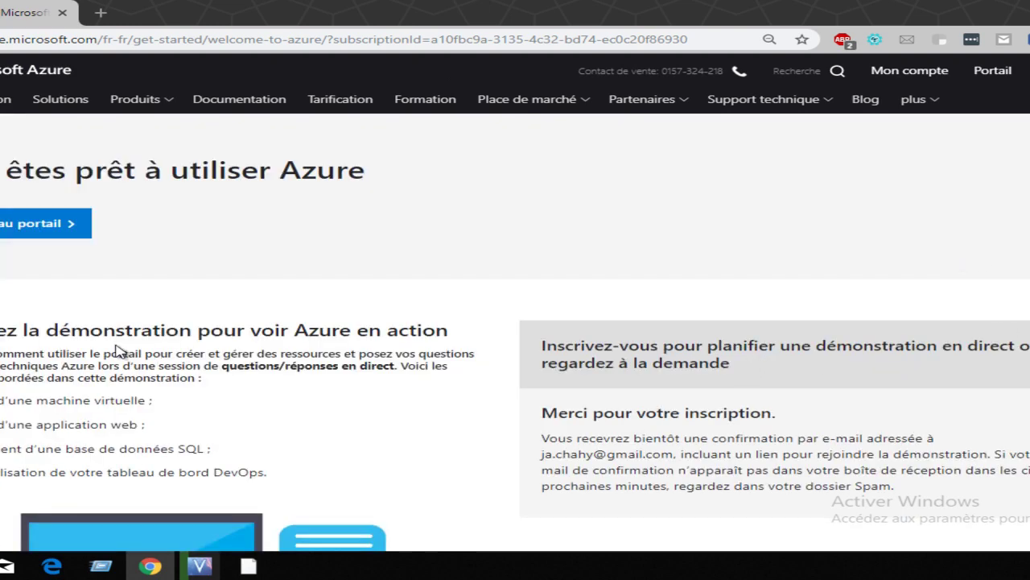
pyautogui.scroll(-3, 515, 322)
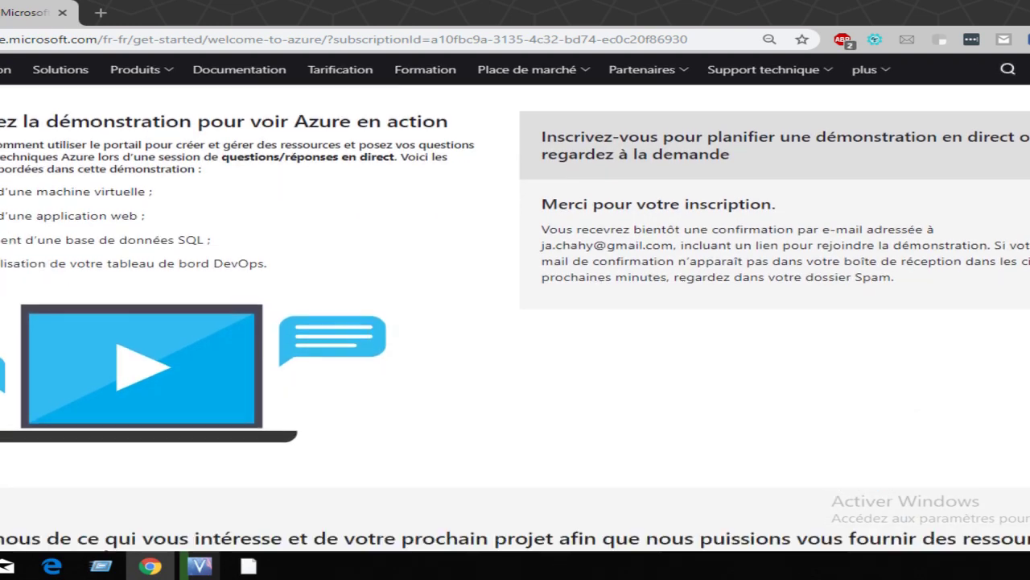
pyautogui.scroll(-5, 515, 322)
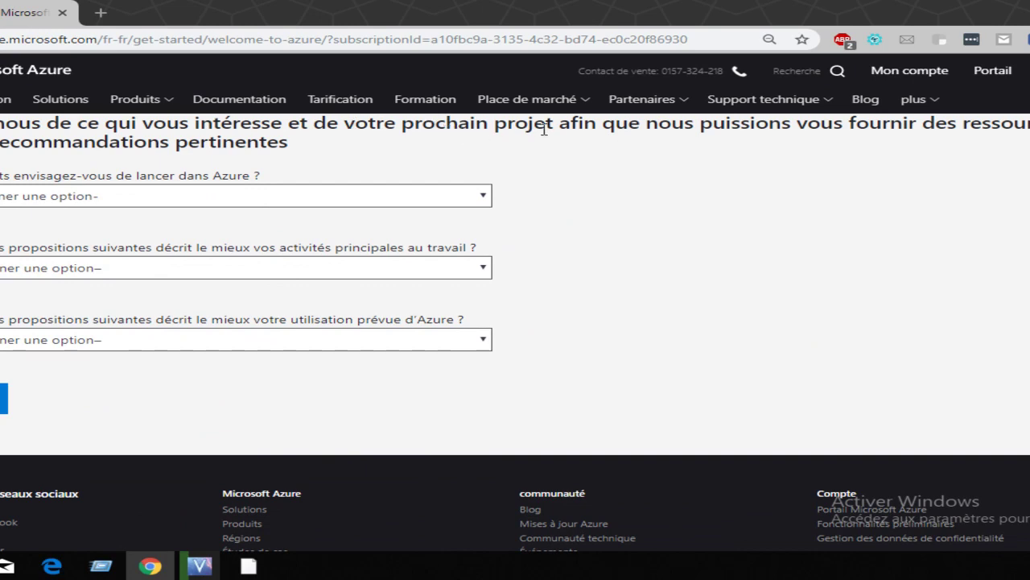
pyautogui.scroll(1, 516, 322)
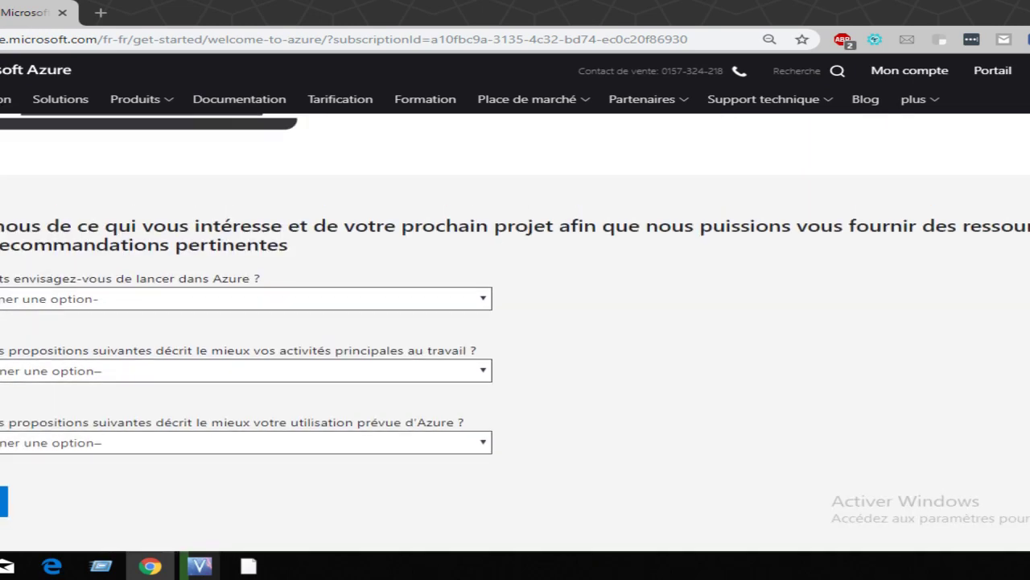
pyautogui.click(463, 266)
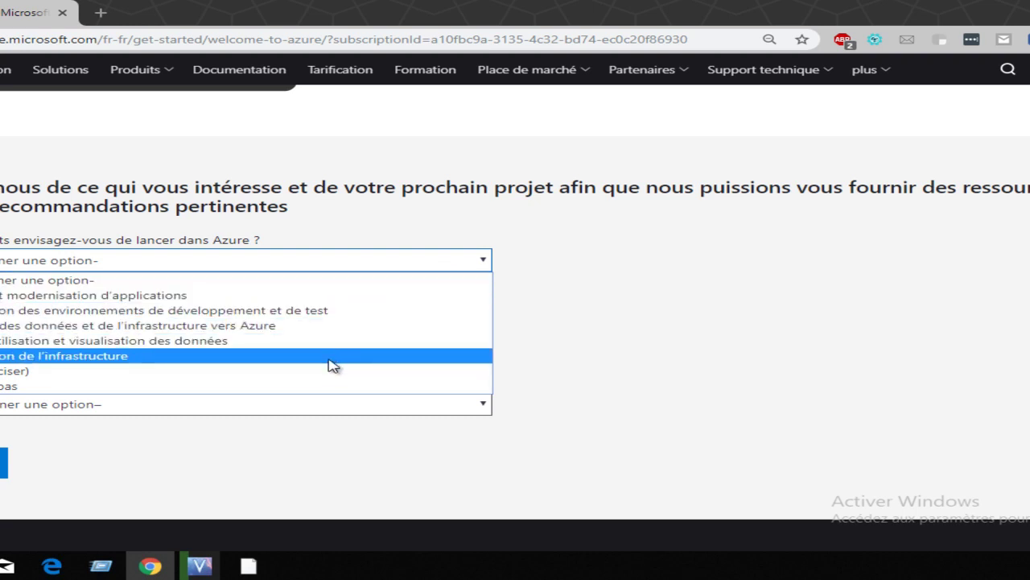
pyautogui.click(729, 324)
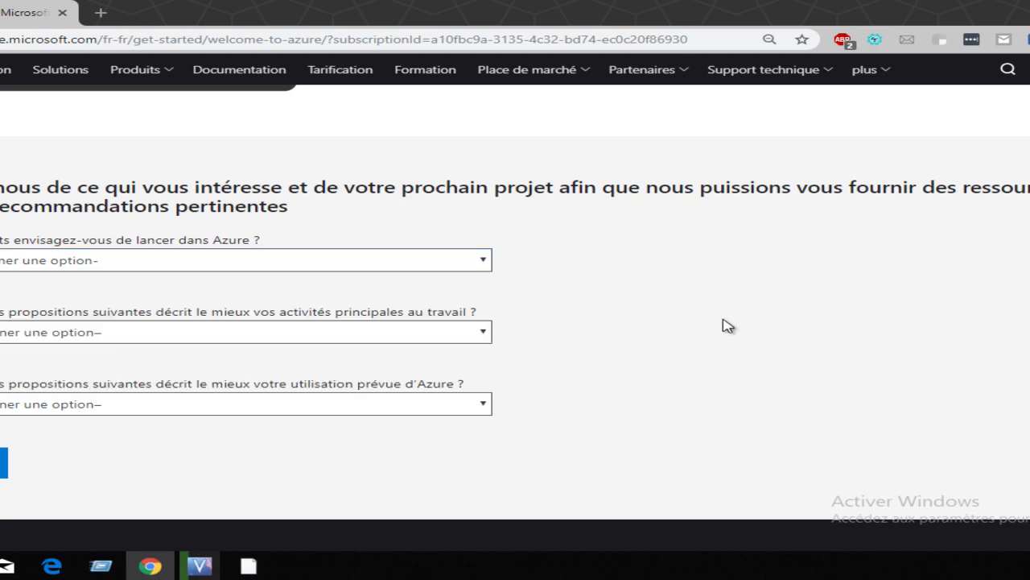
pyautogui.click(274, 331)
pyautogui.click(701, 301)
pyautogui.scroll(-3, 516, 322)
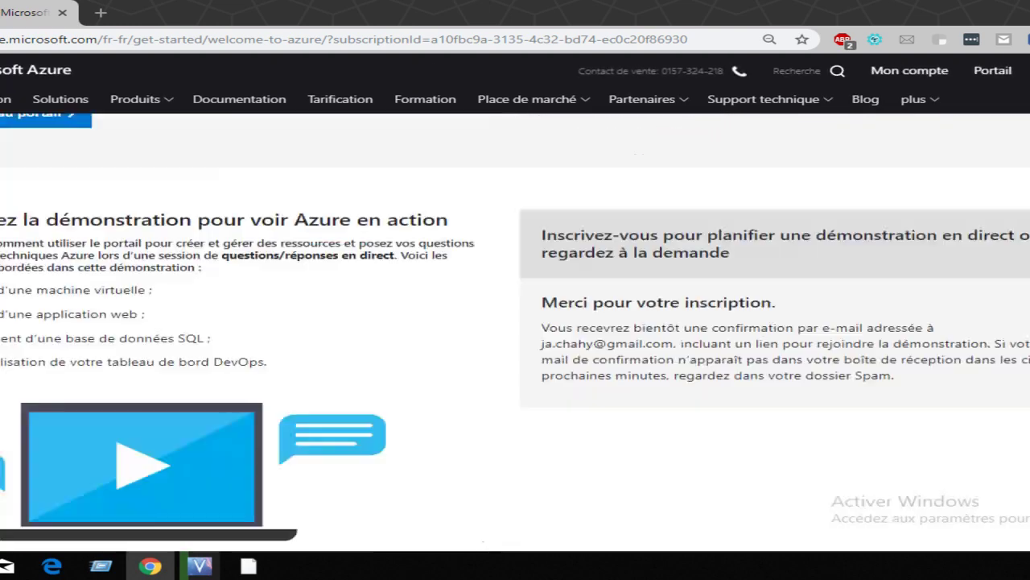
pyautogui.scroll(1, 330, 234)
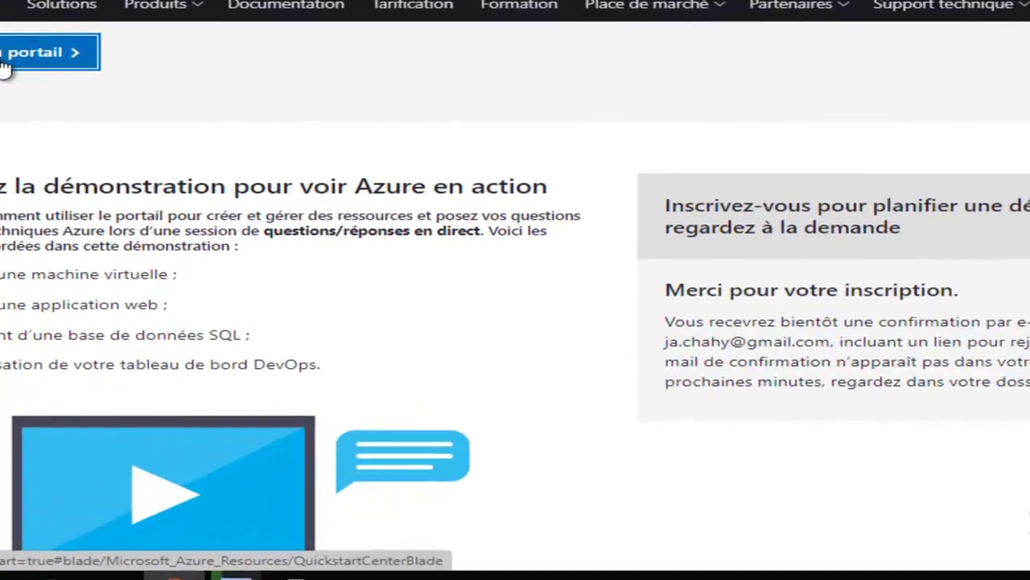
# Step: Go to the Azure portal with 'Accéder au portail'
pyautogui.click(10, 145)
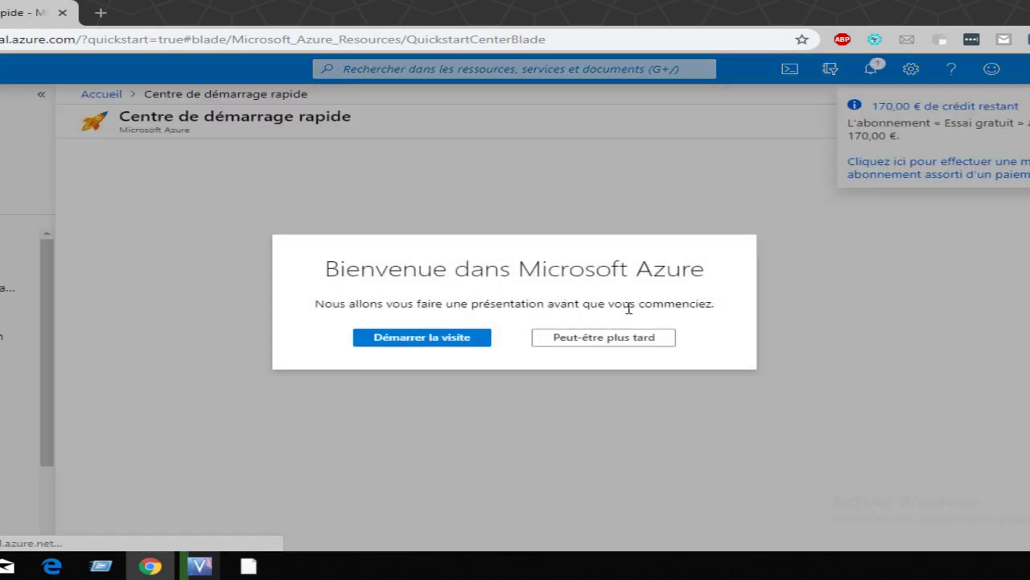
# Step: Start the welcome tour, advance it one step with SUIVANT, then close it
pyautogui.click(435, 344)
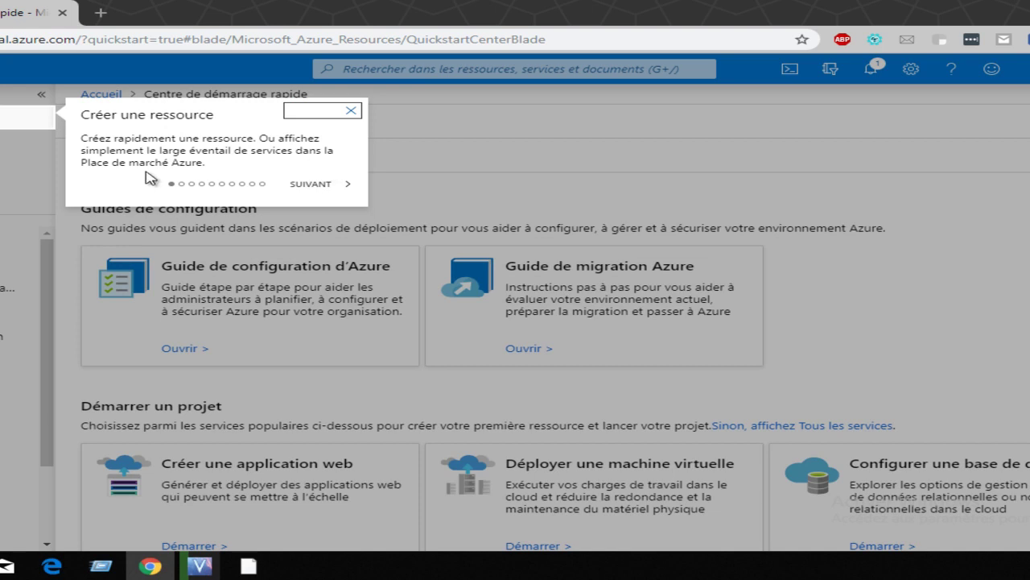
pyautogui.click(313, 192)
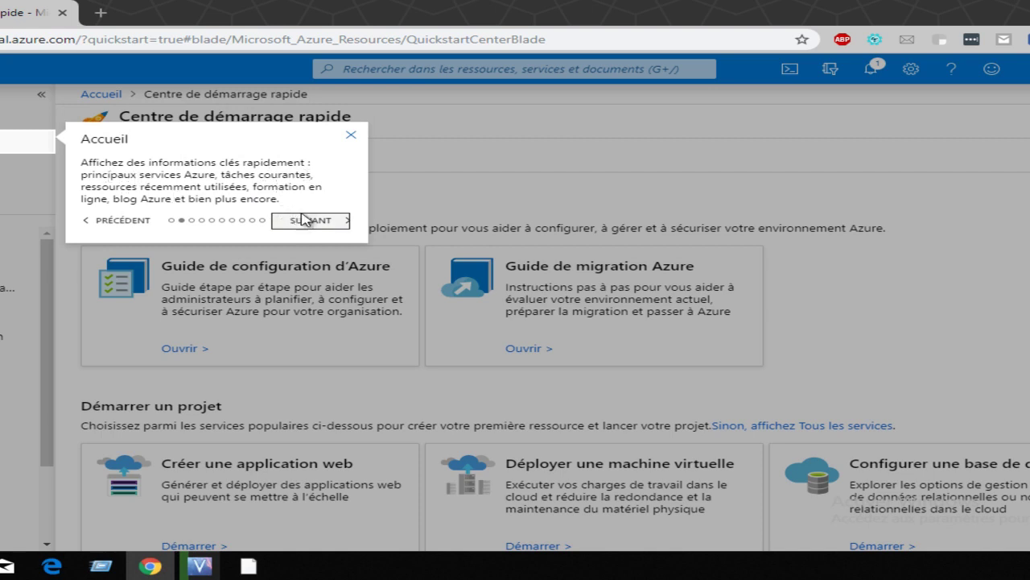
pyautogui.click(357, 140)
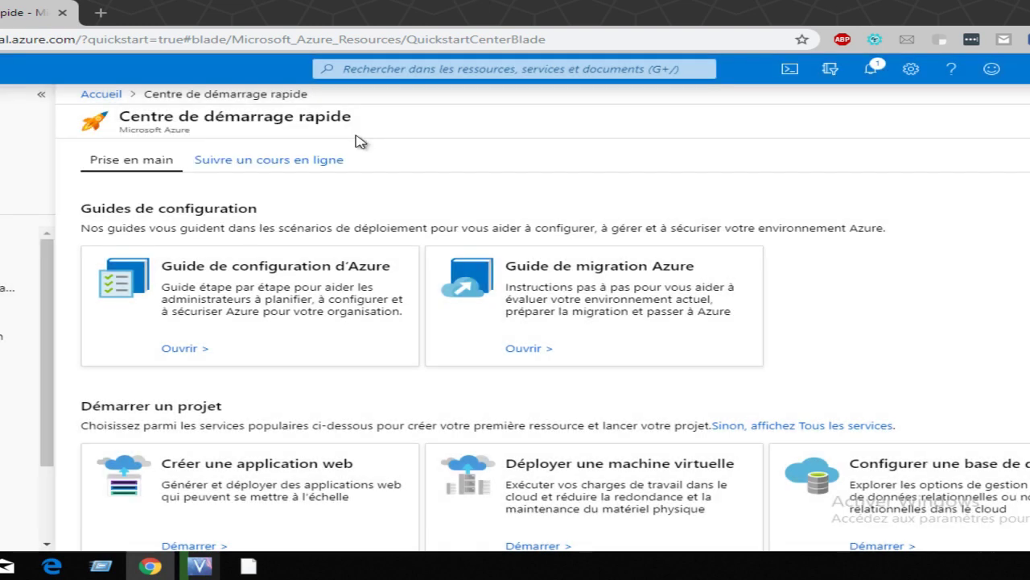
pyautogui.click(991, 70)
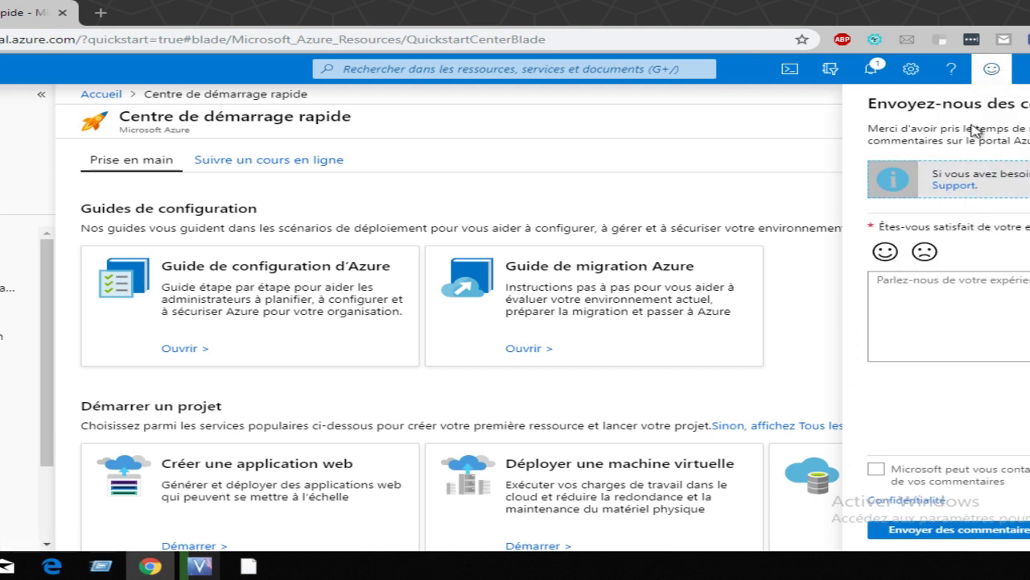
pyautogui.click(993, 71)
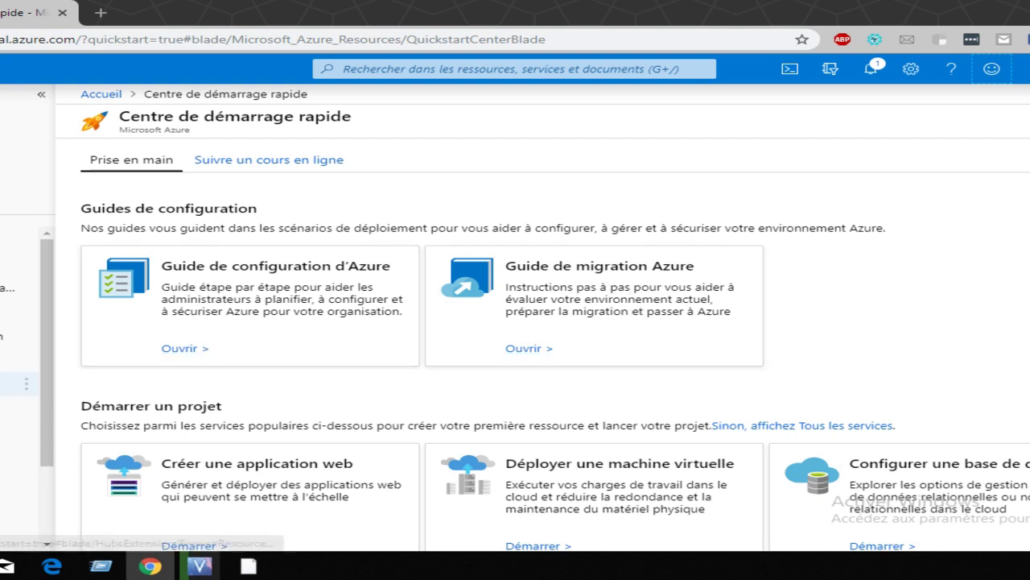
pyautogui.moveTo(46, 424); pyautogui.dragTo(64, 302)
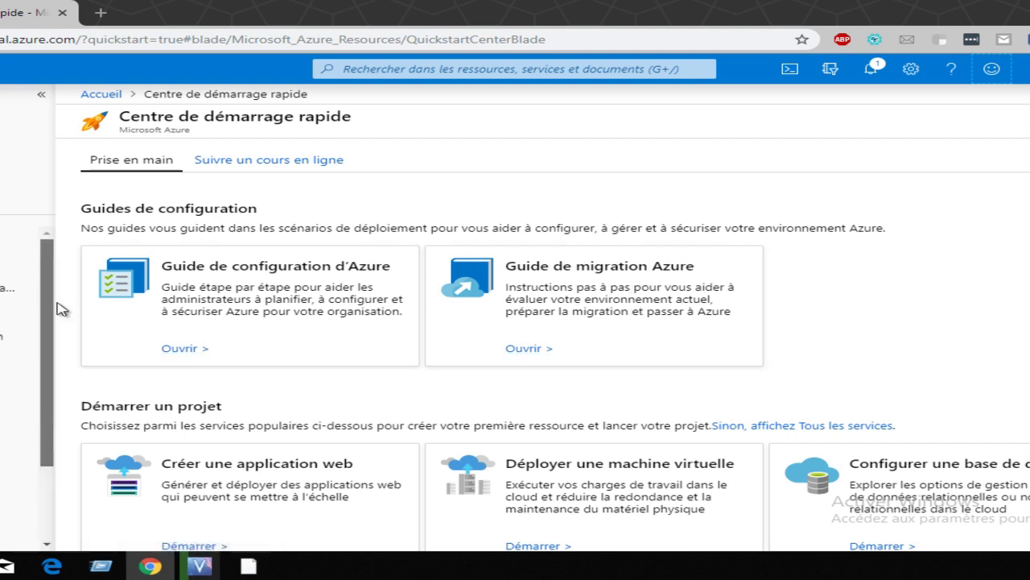